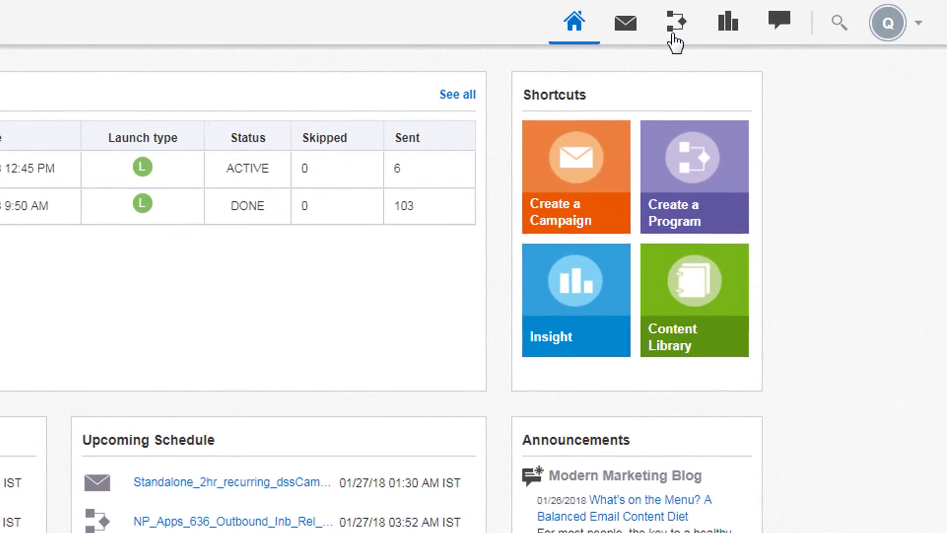
Go to the Programs list and open the Create Program dialog for a new program.
{"action": "left_click", "coordinate": [673, 25]}
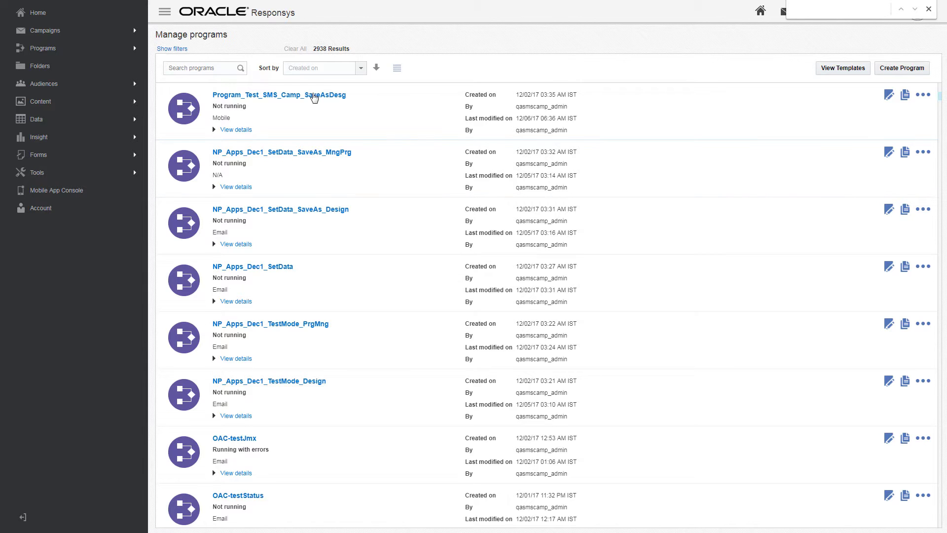
{"action": "left_click", "coordinate": [314, 95]}
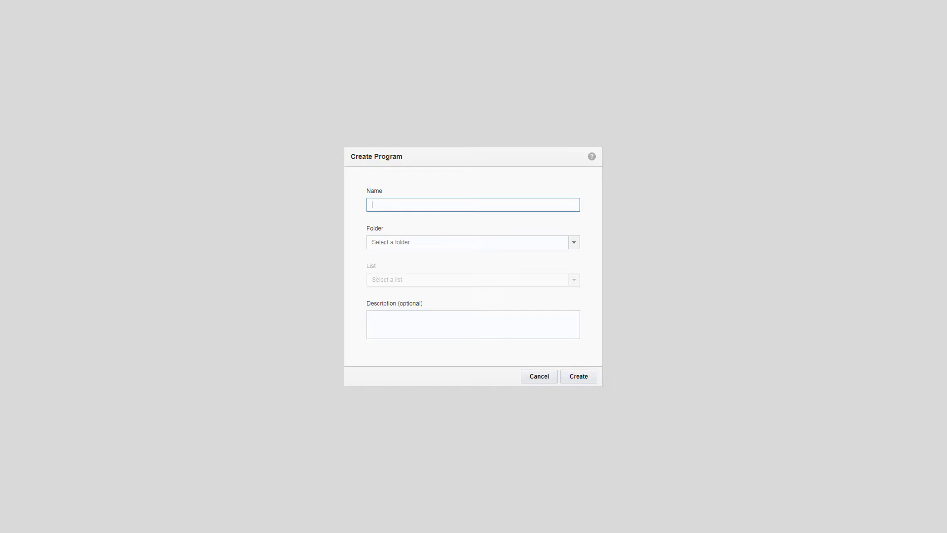
Create program 'WelcomeProgram' in the Sample folder using SubscriberList as its list.
{"action": "type", "text": "WelcomeProgram"}
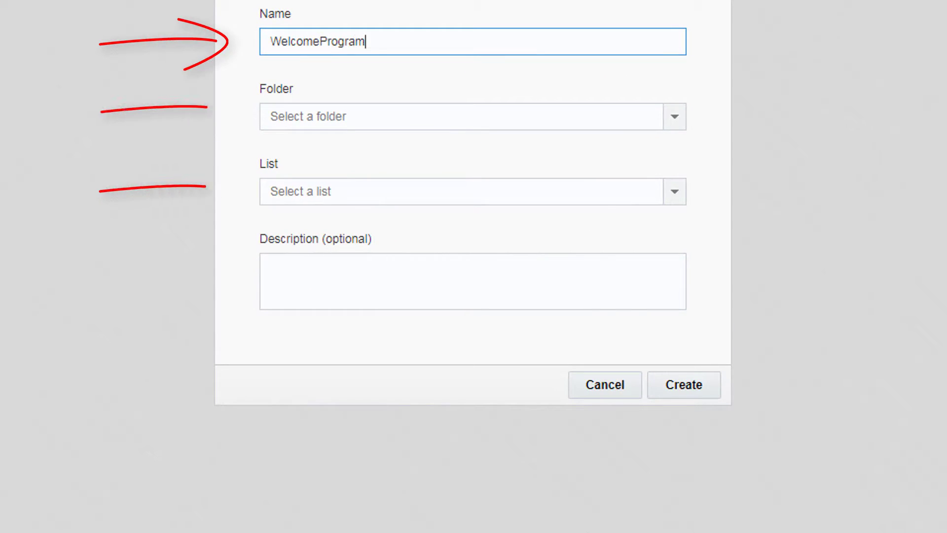
{"action": "key", "text": "Tab"}
{"action": "type", "text": "Sample"}
{"action": "key", "text": "Tab"}
{"action": "type", "text": "Subscribe"}
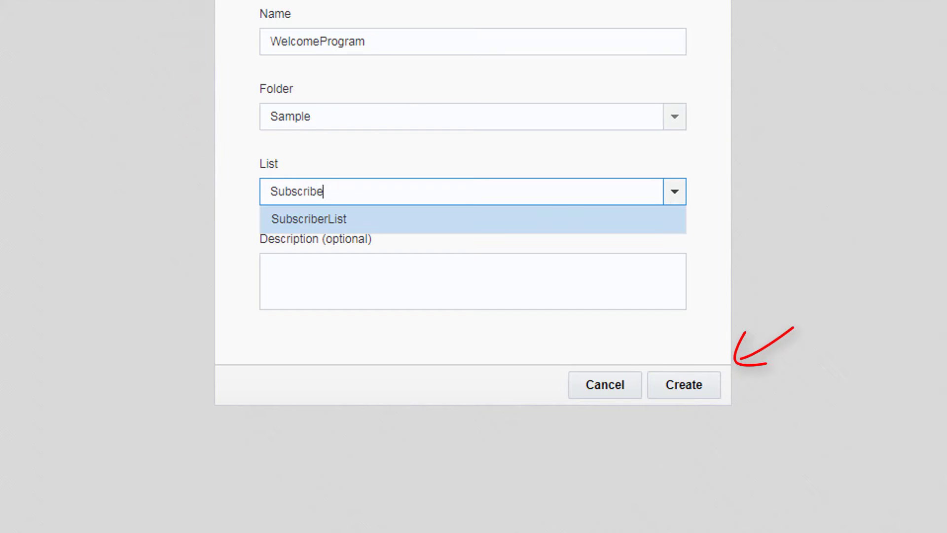
{"action": "key", "text": "Tab"}
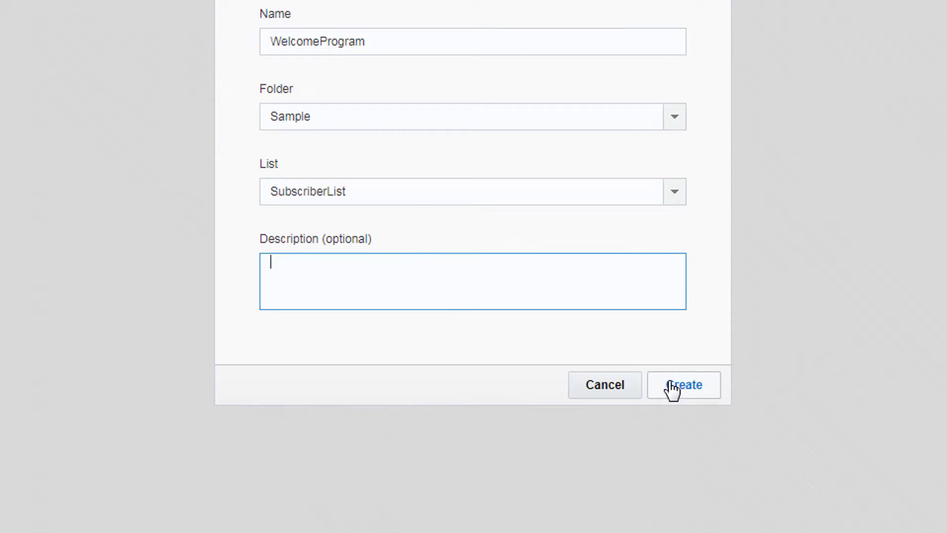
{"action": "left_click", "coordinate": [672, 386]}
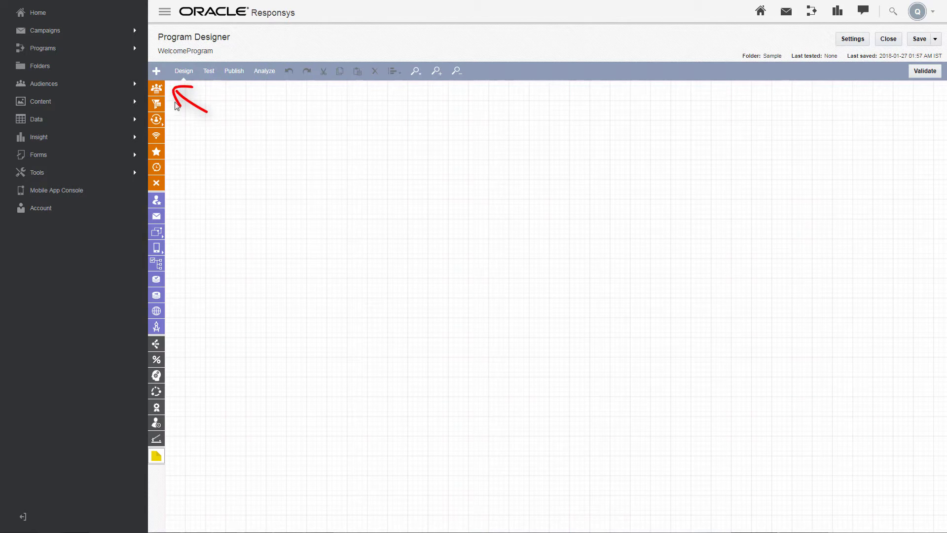
Place Customer activated, Send email campaign and End nodes on the canvas, linking Customer activated to Send email campaign.
{"action": "left_click", "coordinate": [156, 71]}
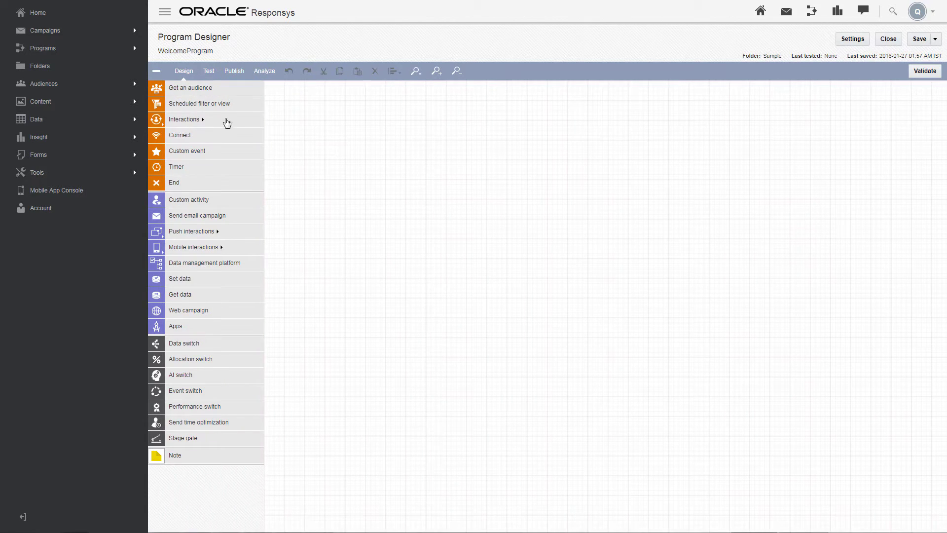
{"action": "left_click", "coordinate": [227, 123]}
{"action": "left_click_drag", "start_coordinate": [296, 126], "coordinate": [444, 244]}
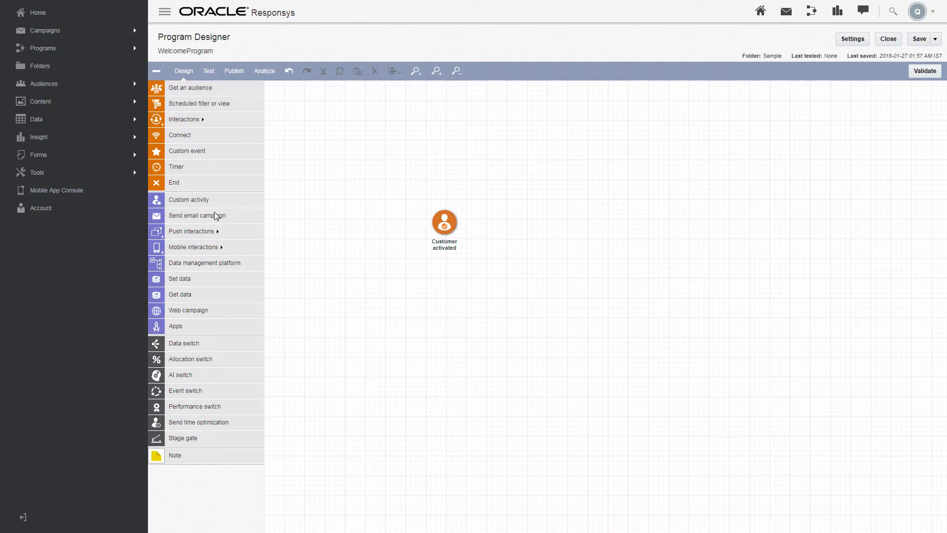
{"action": "mouse_move", "coordinate": [216, 216]}
{"action": "left_mouse_down"}
{"action": "mouse_move", "coordinate": [510, 227]}
{"action": "mouse_move", "coordinate": [523, 235]}
{"action": "left_mouse_up"}
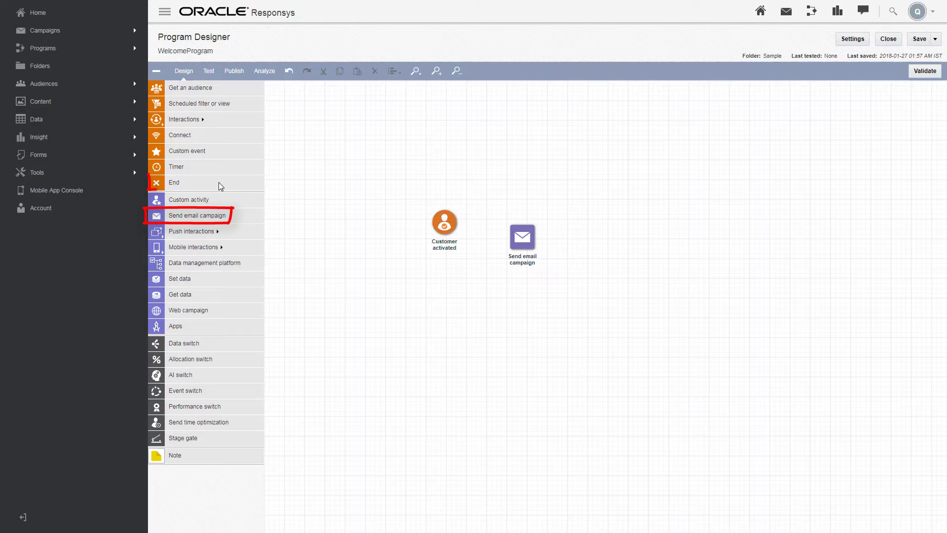
{"action": "left_click_drag", "start_coordinate": [221, 186], "coordinate": [629, 249]}
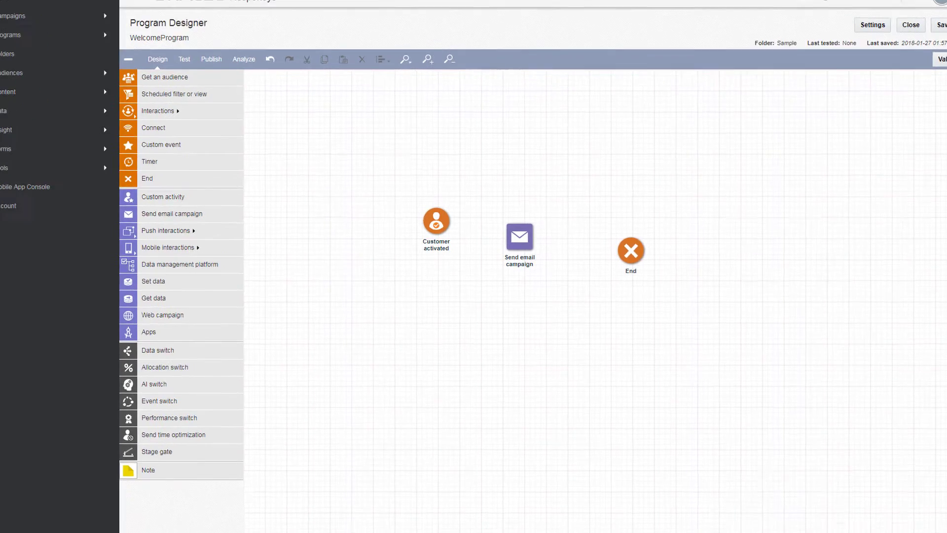
{"action": "left_click_drag", "start_coordinate": [451, 221], "coordinate": [690, 259]}
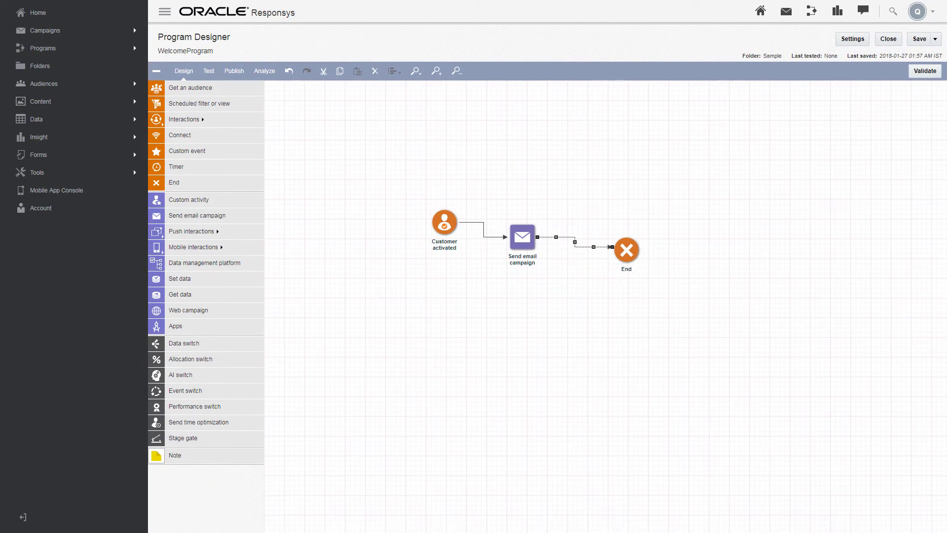
In the Send email campaign step's settings, select Sample / Welcome_Campaign as its campaign.
{"action": "left_click", "coordinate": [522, 239]}
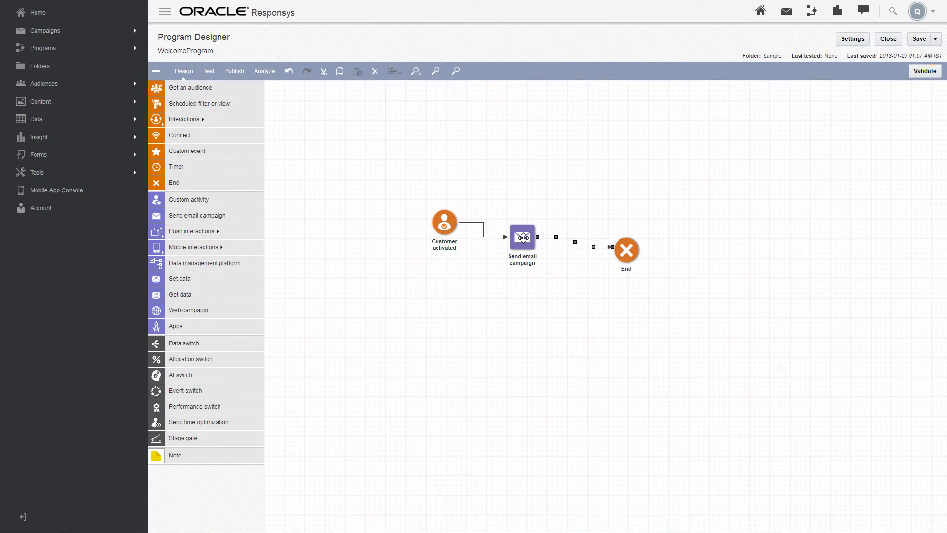
{"action": "double_click", "coordinate": [523, 238]}
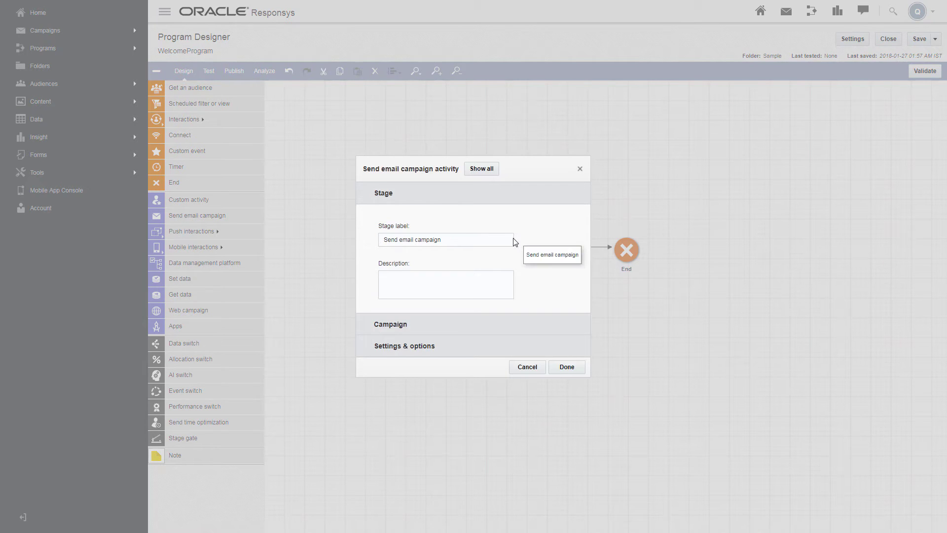
{"action": "left_click", "coordinate": [446, 326]}
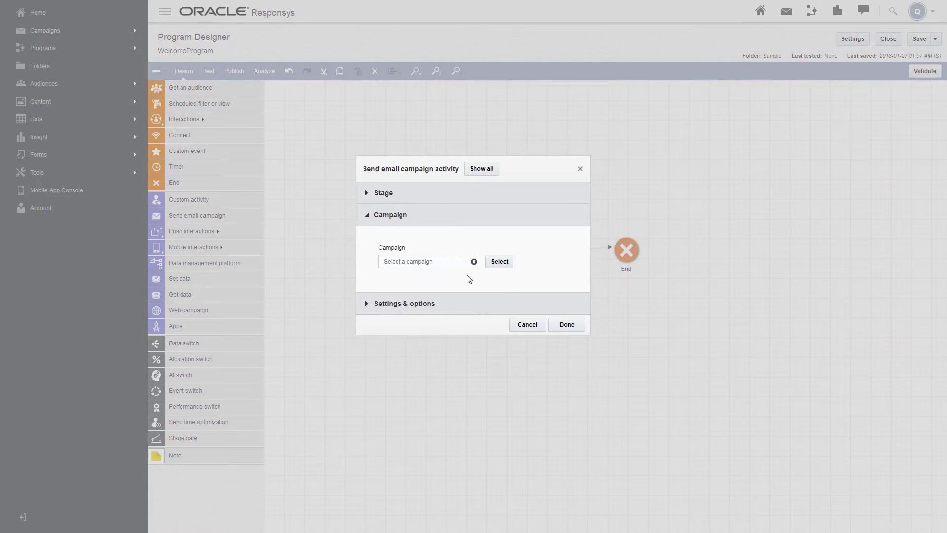
{"action": "left_click", "coordinate": [498, 260]}
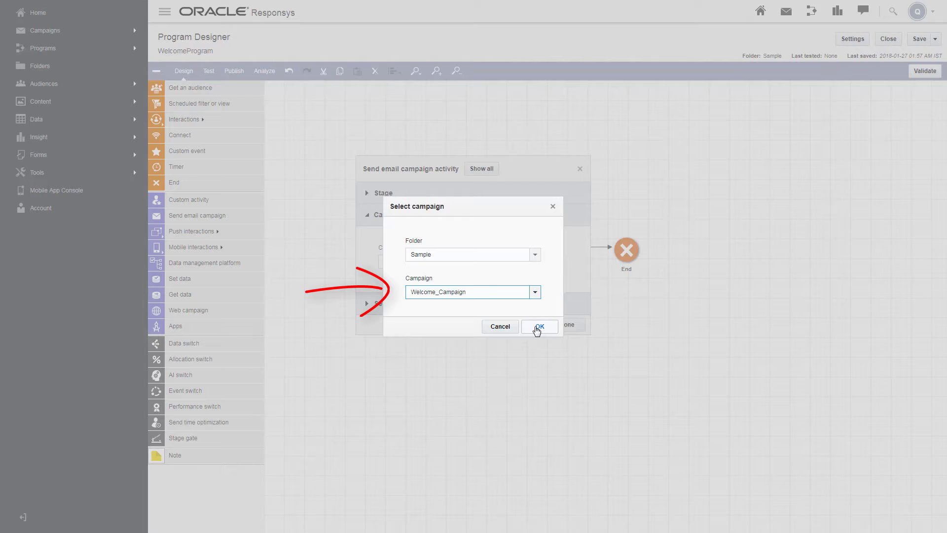
{"action": "left_click", "coordinate": [537, 328]}
{"action": "left_click", "coordinate": [570, 325]}
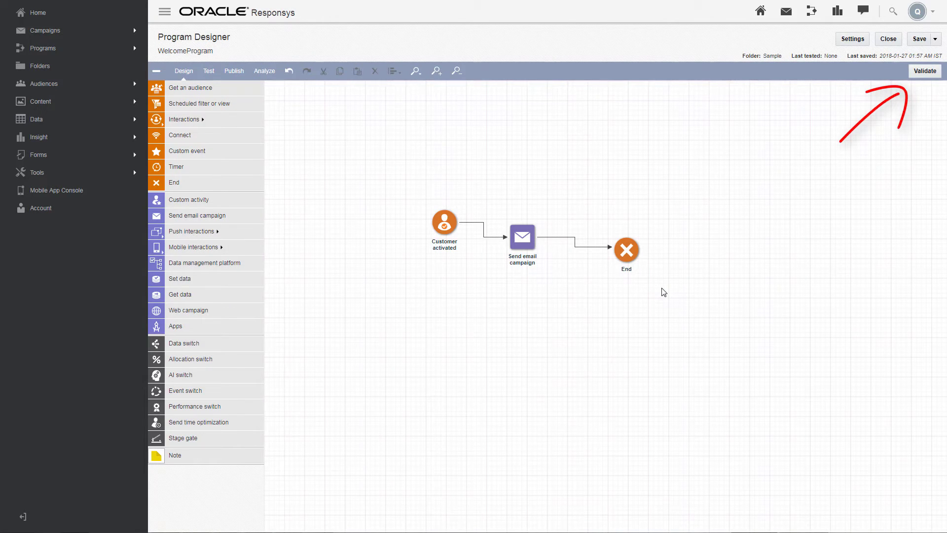
Validate the program and enter a close-notification e-mail address in the program options.
{"action": "left_click", "coordinate": [924, 72]}
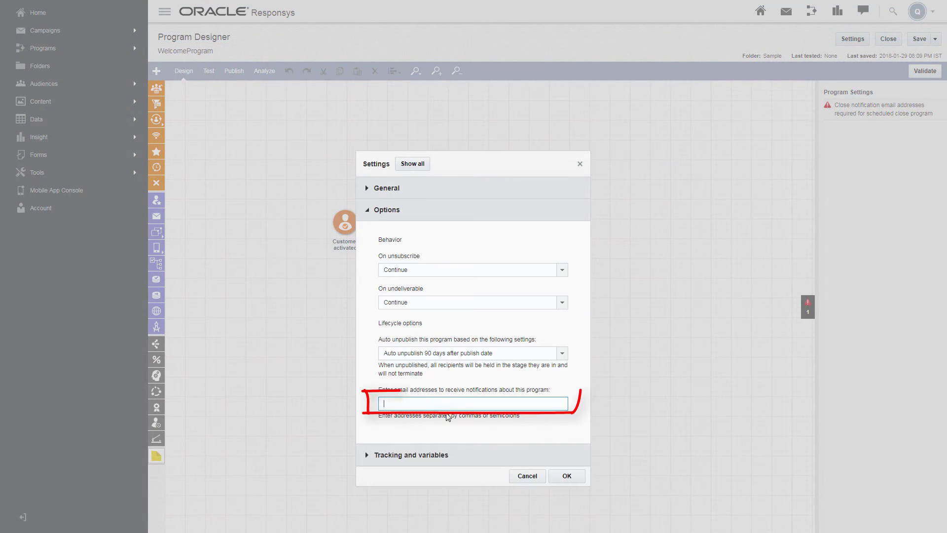
{"action": "type", "text": "example@example.com"}
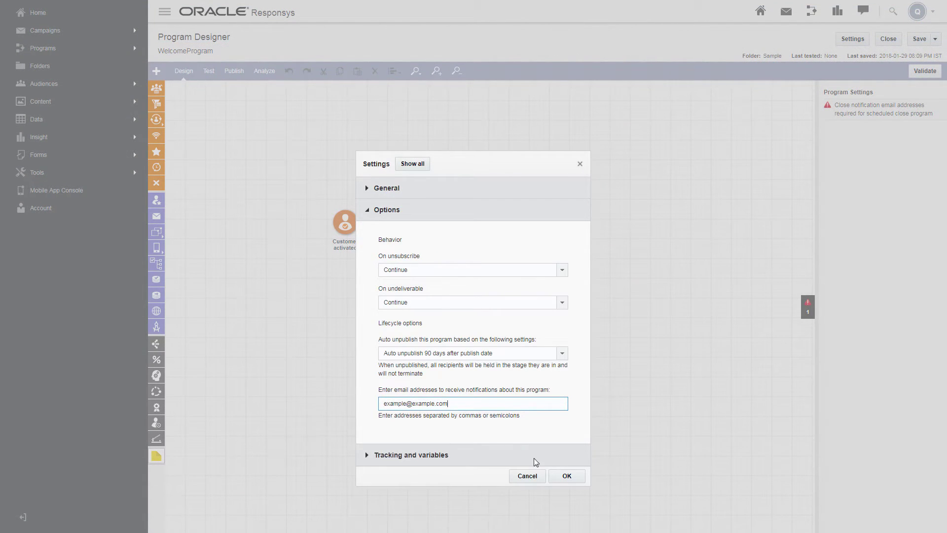
{"action": "left_click", "coordinate": [566, 476]}
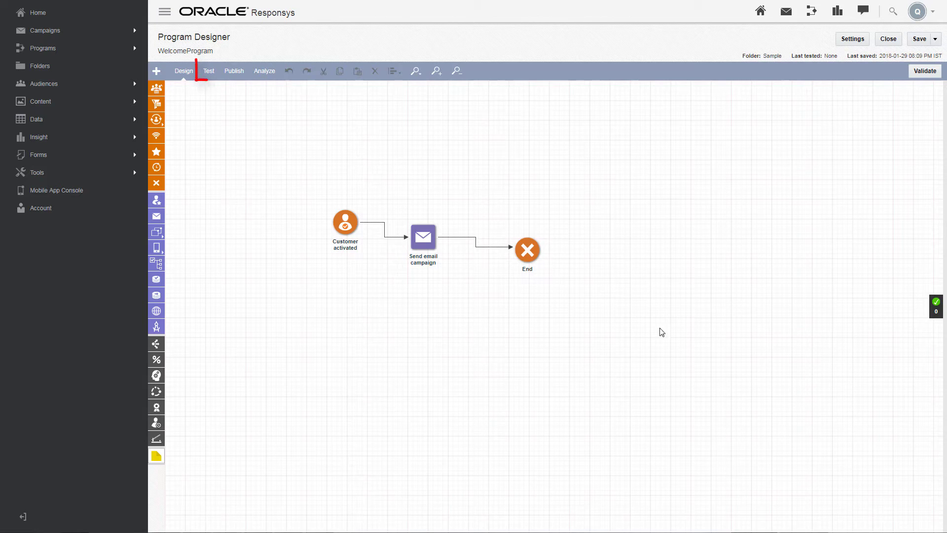
Promote the draft, set the test proof list to USProofList, and start the test run.
{"action": "left_click", "coordinate": [215, 72]}
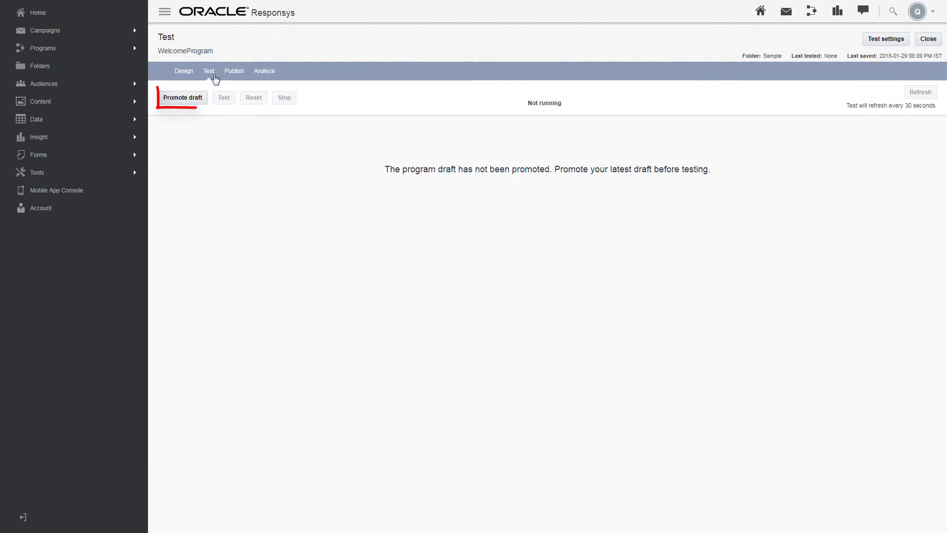
{"action": "left_click", "coordinate": [188, 98]}
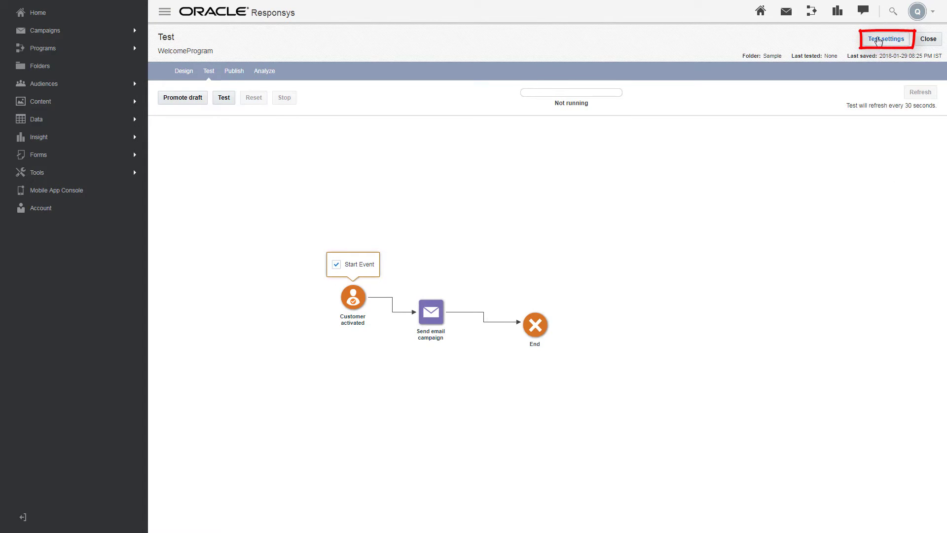
{"action": "left_click", "coordinate": [884, 38]}
{"action": "left_click", "coordinate": [543, 274]}
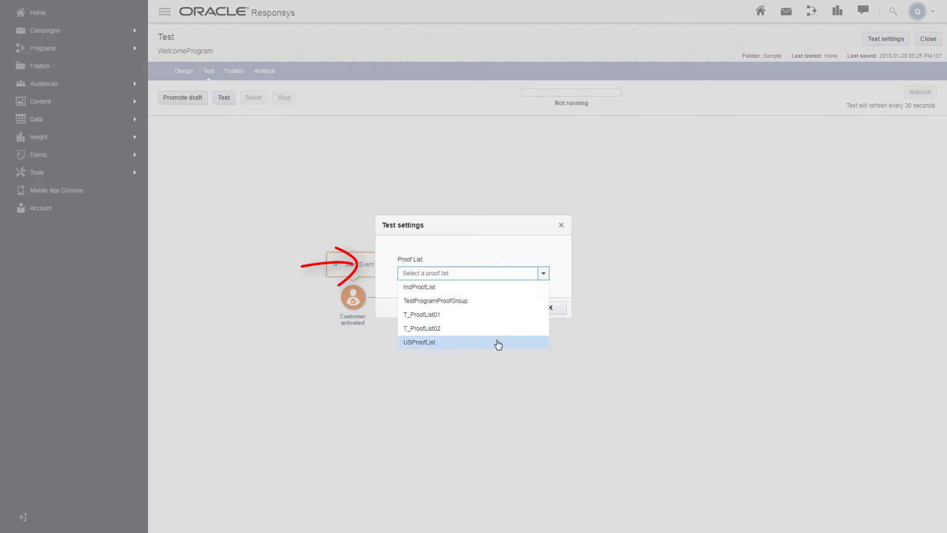
{"action": "left_click", "coordinate": [496, 342]}
{"action": "left_click", "coordinate": [551, 308]}
{"action": "left_click", "coordinate": [224, 97]}
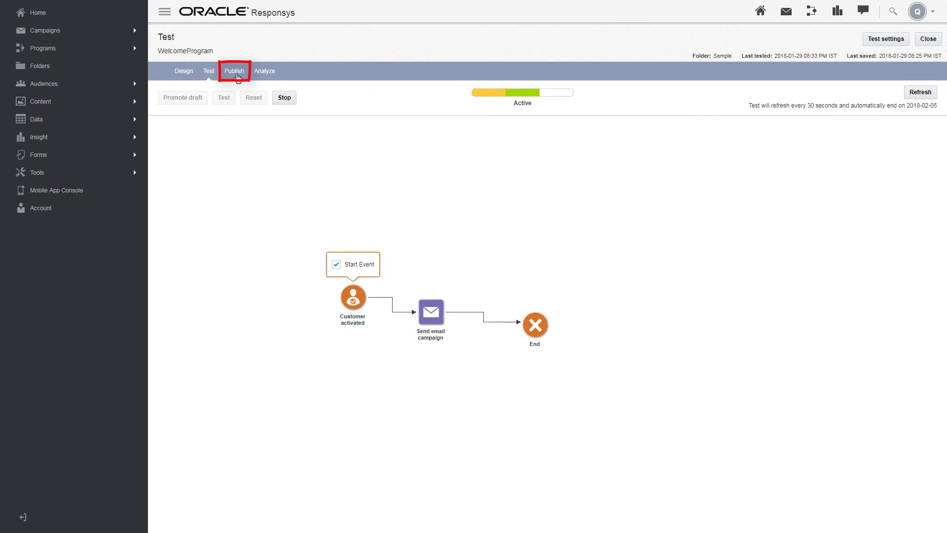
Publish the WelcomeProgram draft and confirm publishing with Yes.
{"action": "left_click", "coordinate": [234, 71]}
{"action": "left_click", "coordinate": [924, 39]}
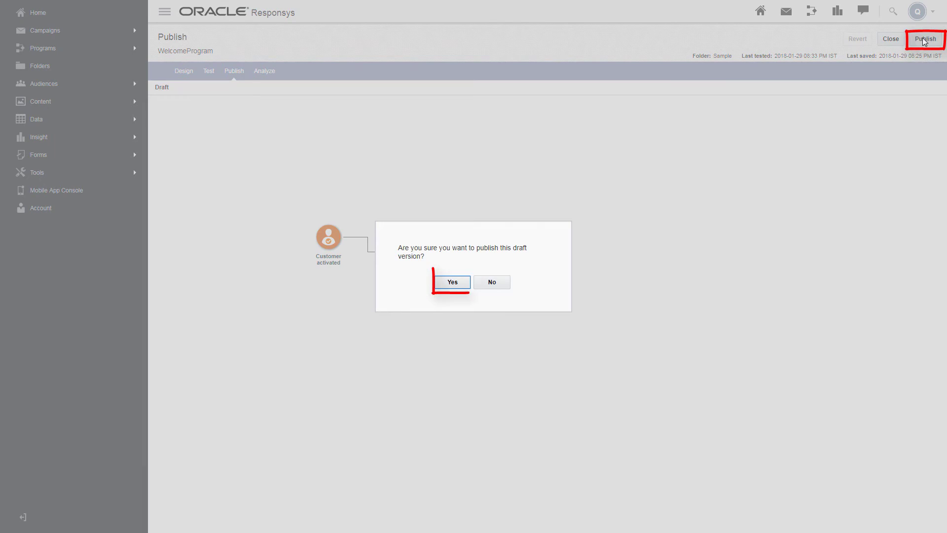
{"action": "left_click", "coordinate": [453, 282]}
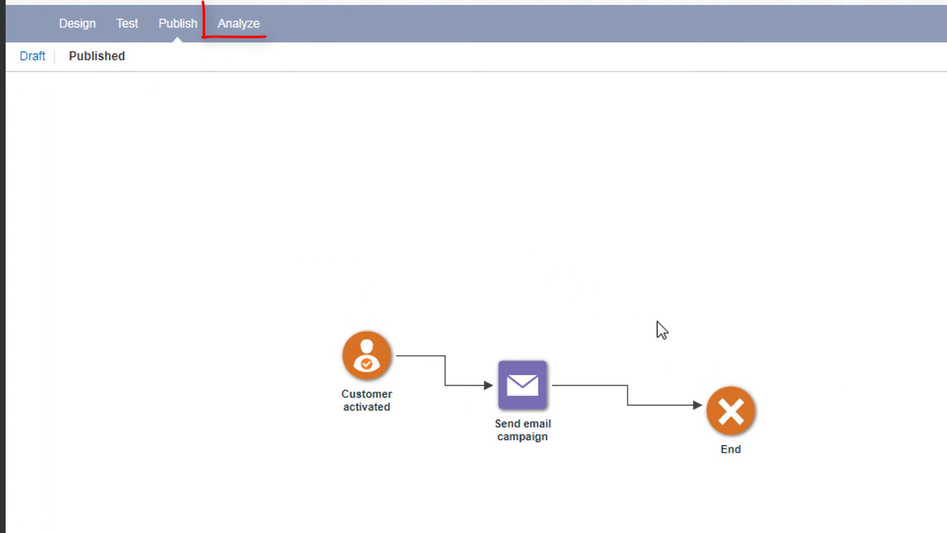
Show WelcomeProgram's Analyze view with the Monitor analysis selected.
{"action": "left_click", "coordinate": [249, 23]}
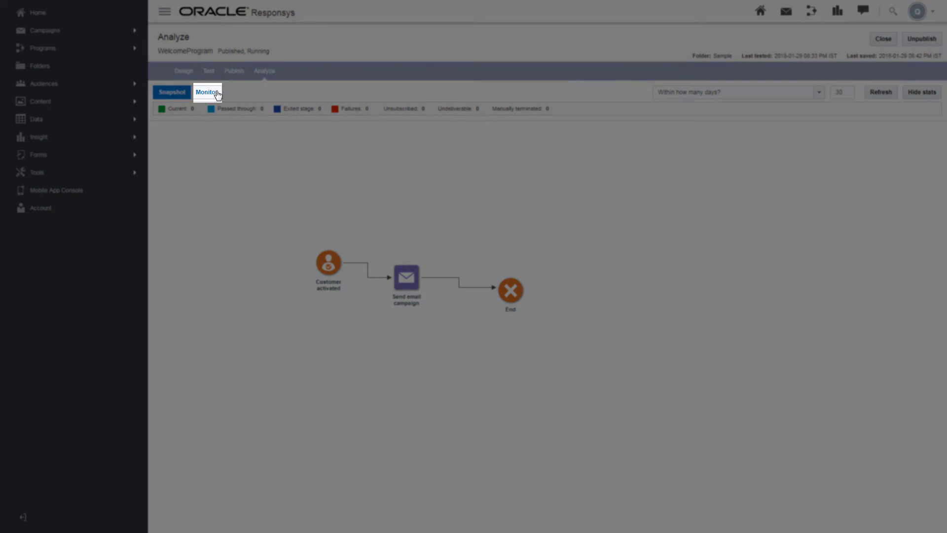
{"action": "left_click", "coordinate": [206, 92]}
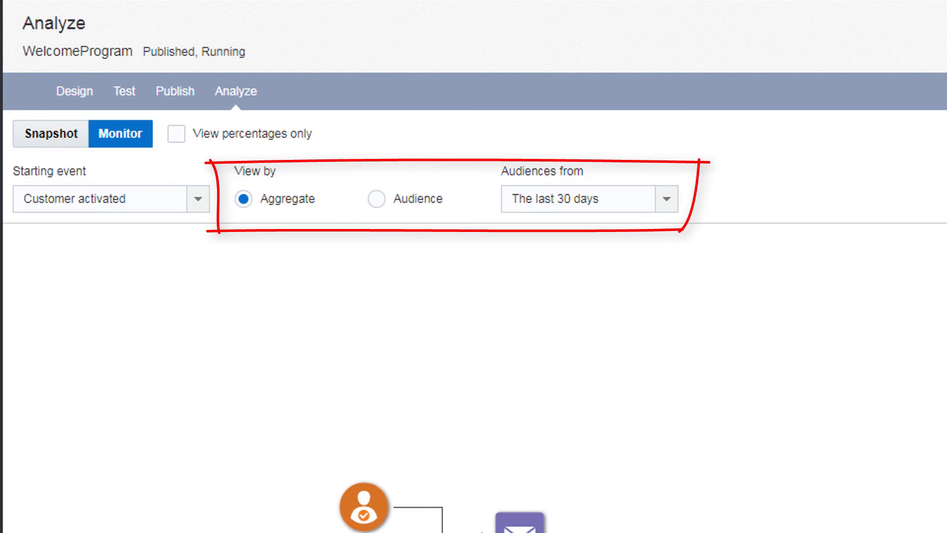